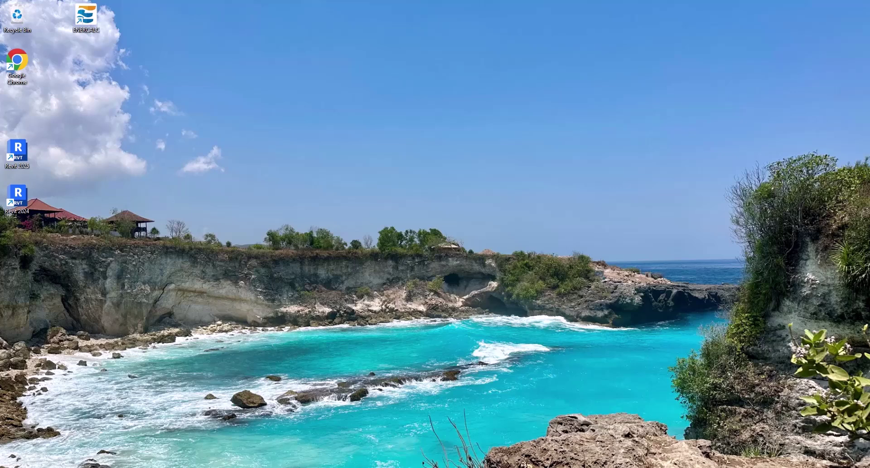
# Launch ENERCALC and set the license to claim a seat automatically when launching and closing.
pyautogui.click(89, 27)
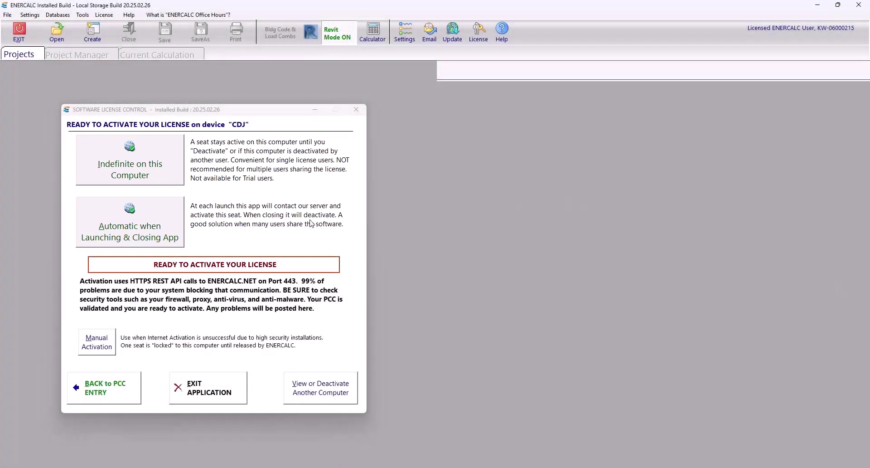
pyautogui.click(174, 218)
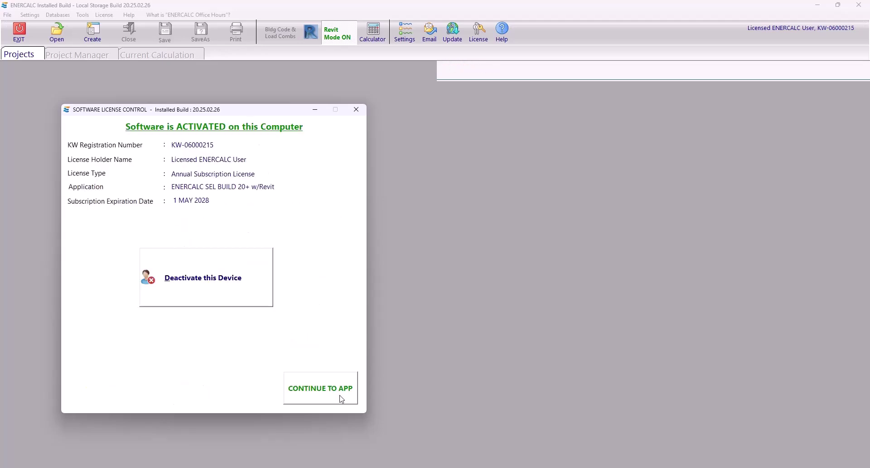
# Continue into the app and save a new project file named 'Chelsea's House'.
pyautogui.click(340, 397)
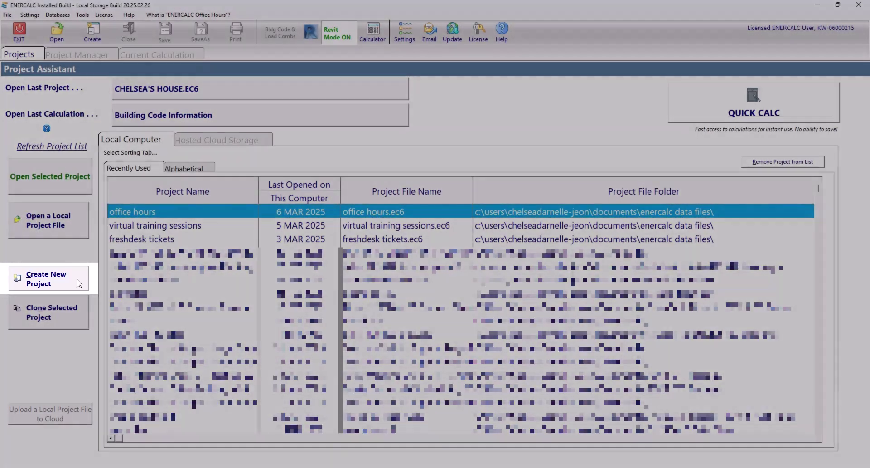
pyautogui.click(77, 279)
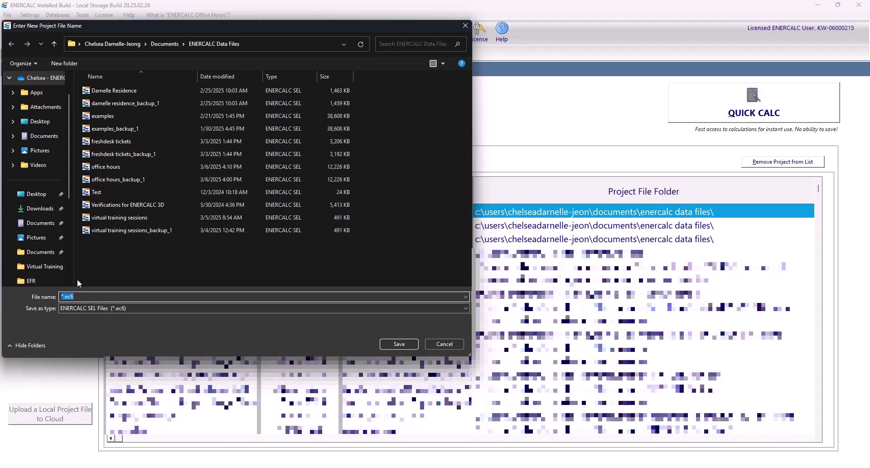
pyautogui.write("Chelsea's House")
pyautogui.click(399, 345)
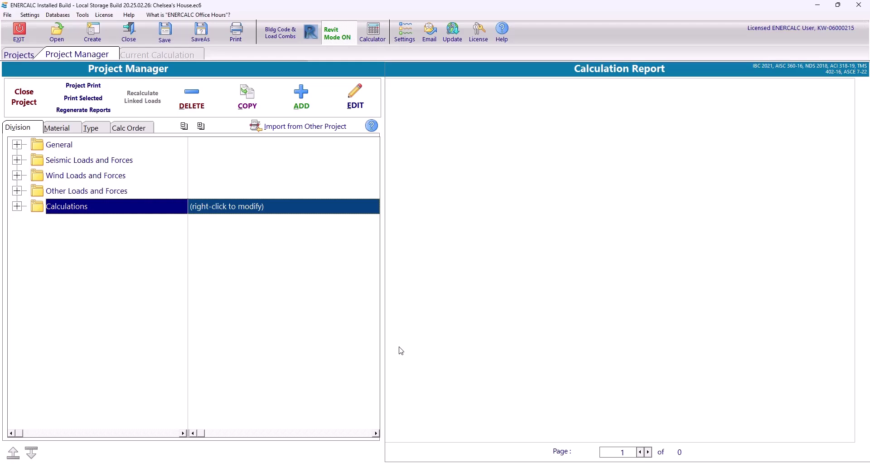
# Expand the General folder to show Building Code, Project, Client, Designer Notes and Revision items.
pyautogui.click(18, 145)
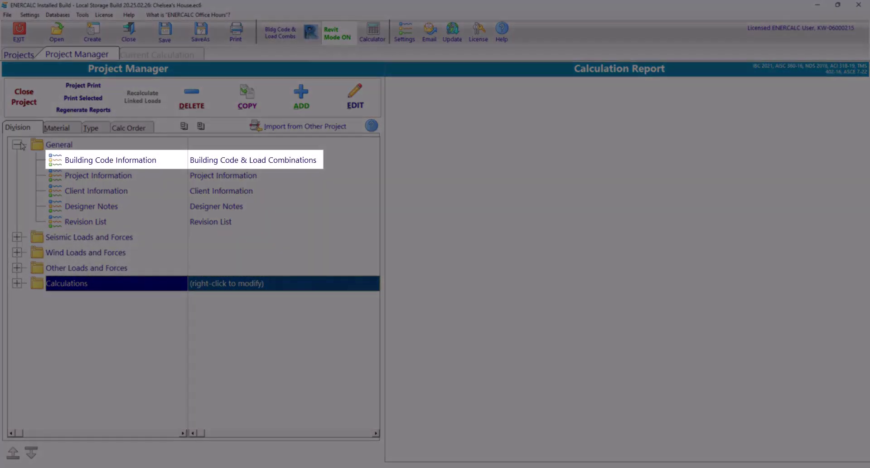
# Open the Building Code Information page, showing IBC 2021 and ASCE 7-22.
pyautogui.doubleClick(113, 159)
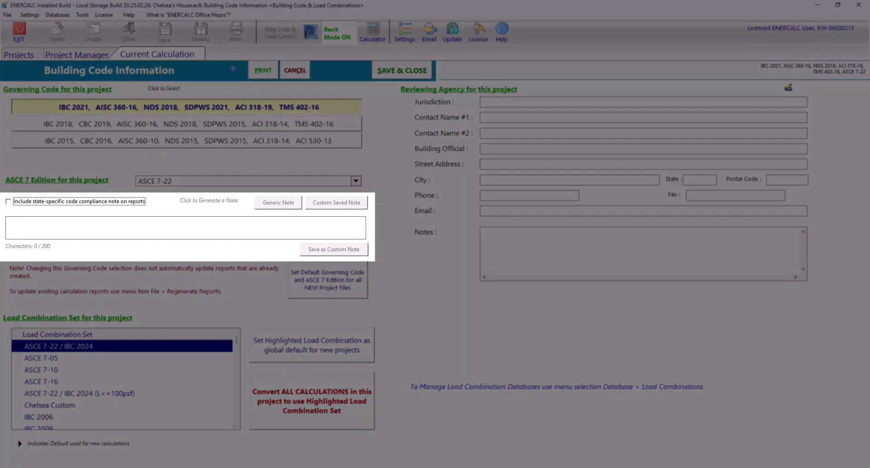
# Add the generic state-specific compliance note to reports and save the IBC 2021 code settings.
pyautogui.click(8, 201)
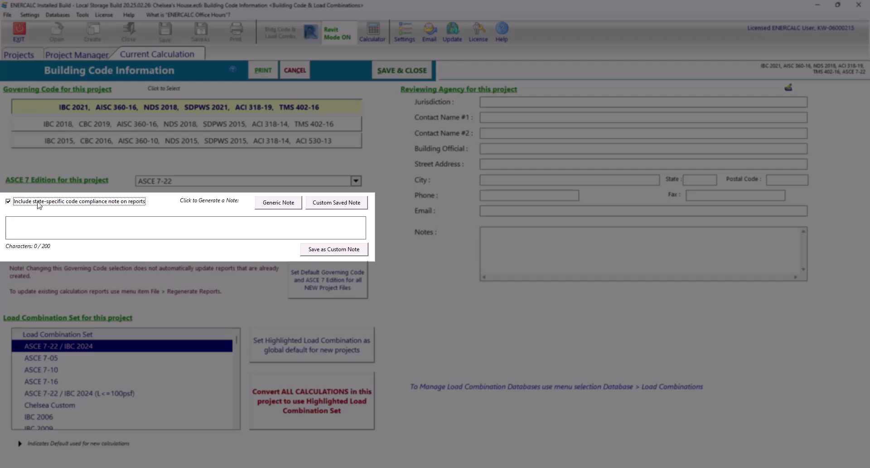
pyautogui.click(273, 207)
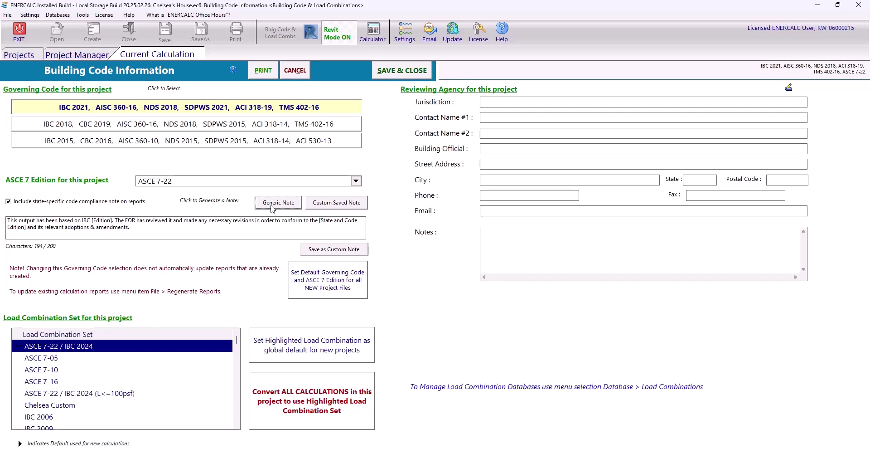
pyautogui.click(422, 73)
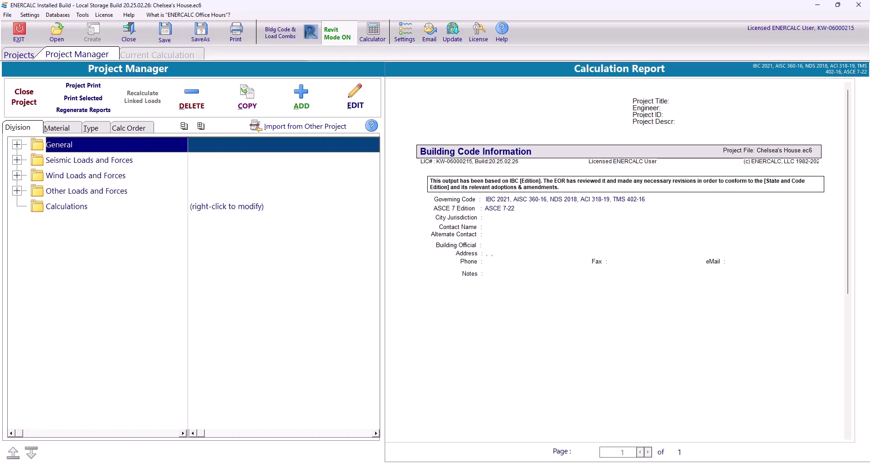
# Insert a Wood Beam module from the Beams category into the Calculations division.
pyautogui.click(205, 209)
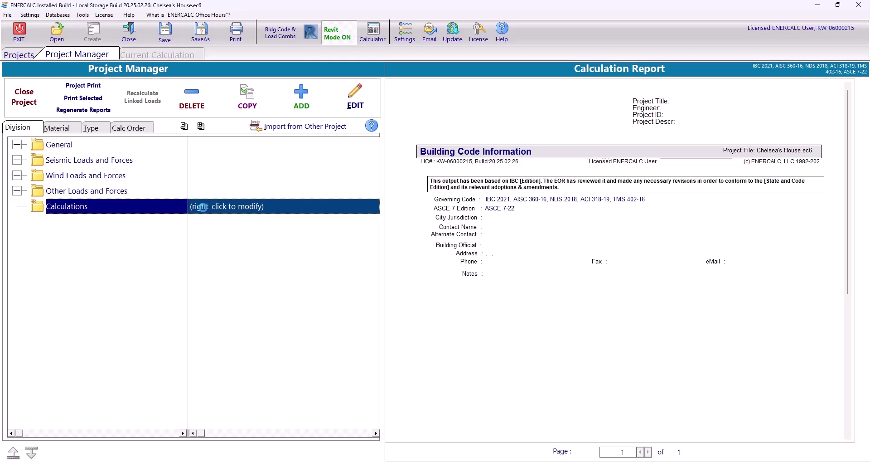
pyautogui.click(317, 110)
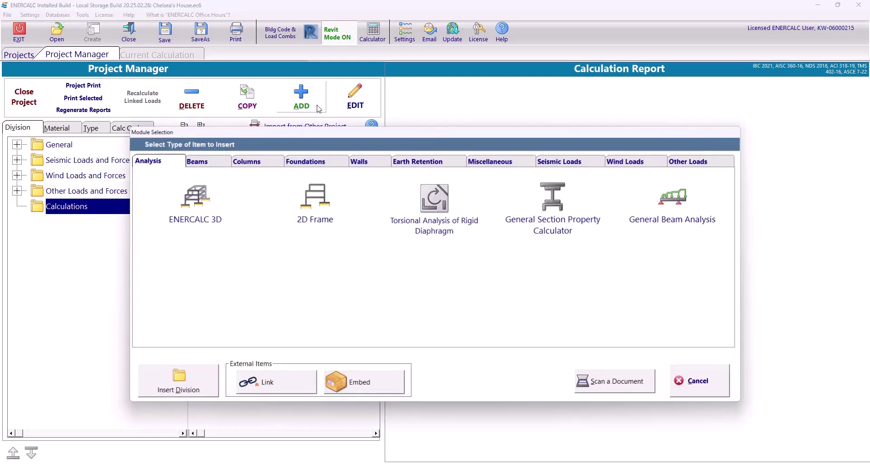
pyautogui.click(216, 166)
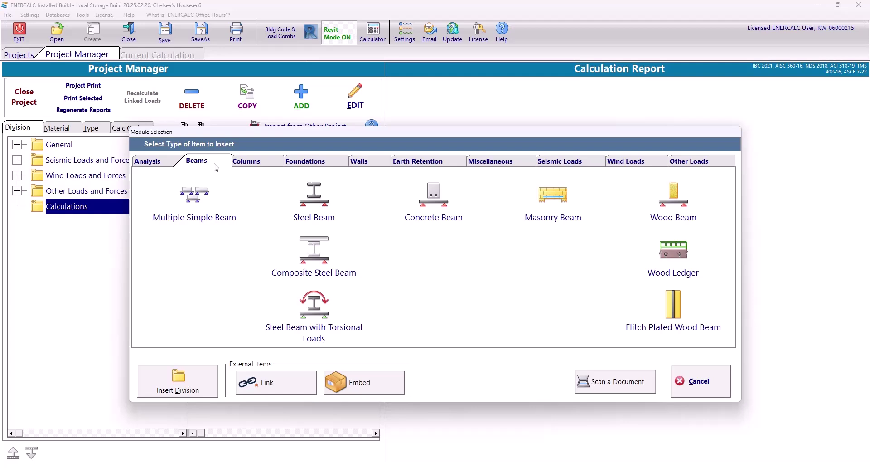
pyautogui.click(712, 220)
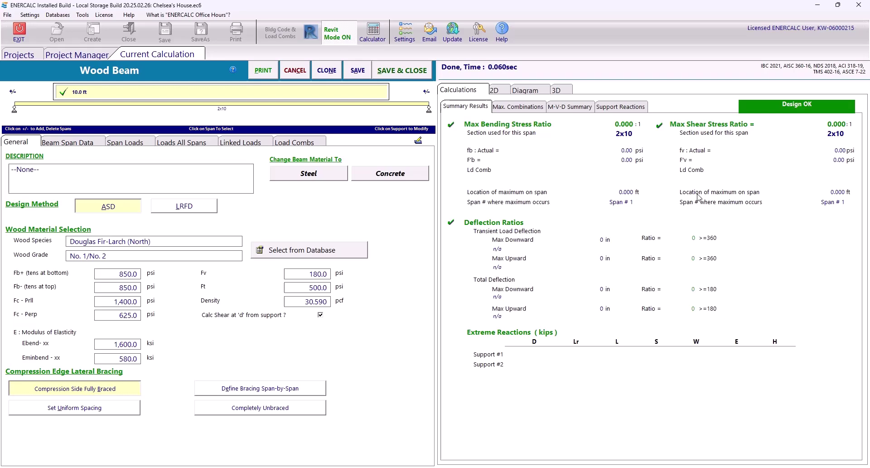
# Name the beam 'Roof Beam', use Douglas Fir-Larch No.2, and leave the compression edge unbraced.
pyautogui.write('Roof Beam - 1')
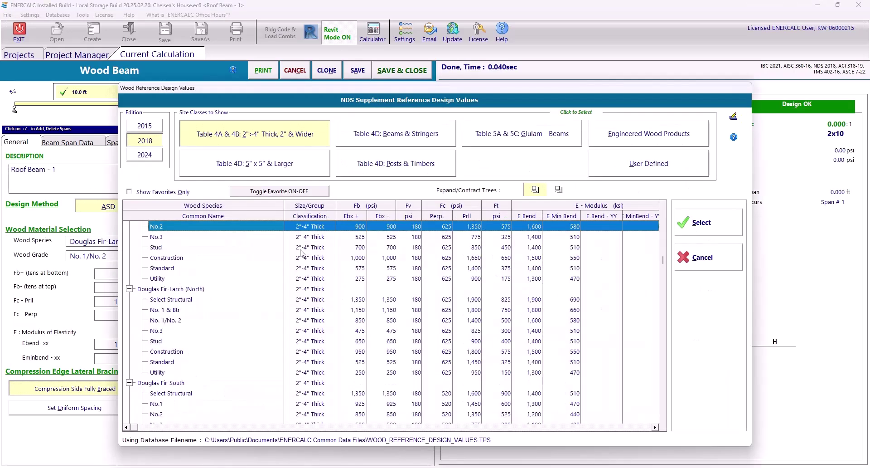
pyautogui.click(211, 256)
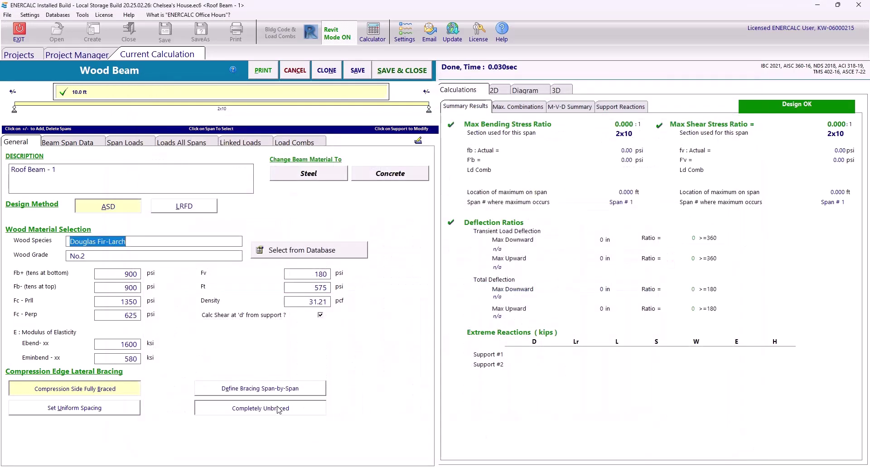
pyautogui.click(279, 410)
# Set a 240 transient deflection limit, a 12 ft span plus 2 ft second span, and a 2x8 section.
pyautogui.click(68, 142)
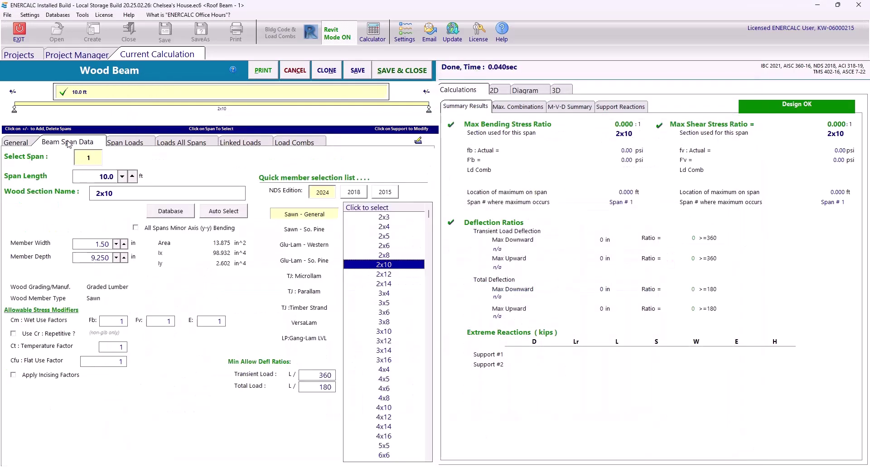
pyautogui.click(335, 375)
pyautogui.press('Return')
pyautogui.click(104, 176)
pyautogui.write('12')
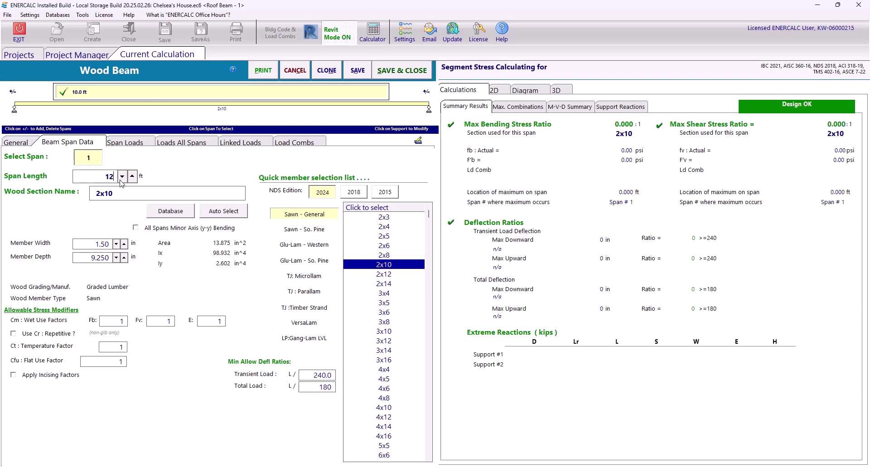
pyautogui.press('Return')
pyautogui.click(425, 92)
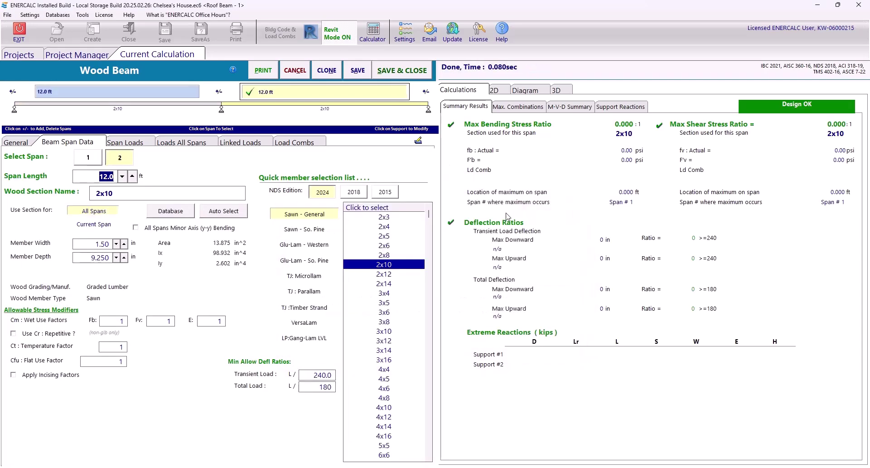
pyautogui.write('2')
pyautogui.press('Tab')
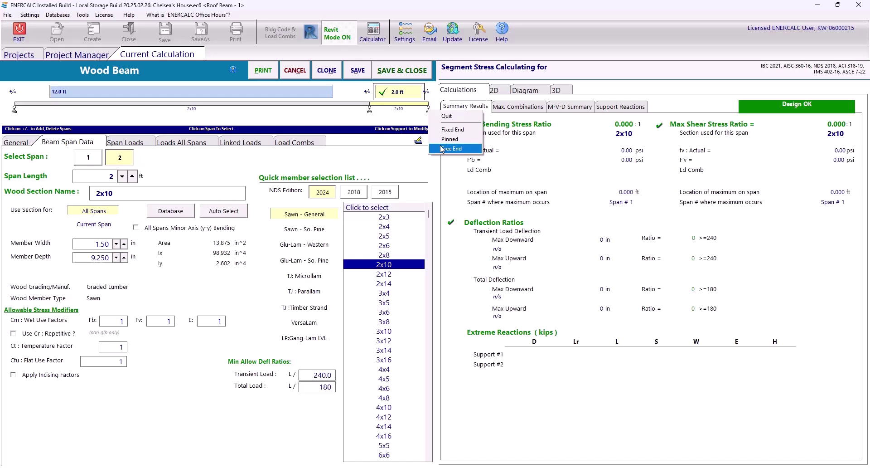
pyautogui.click(407, 255)
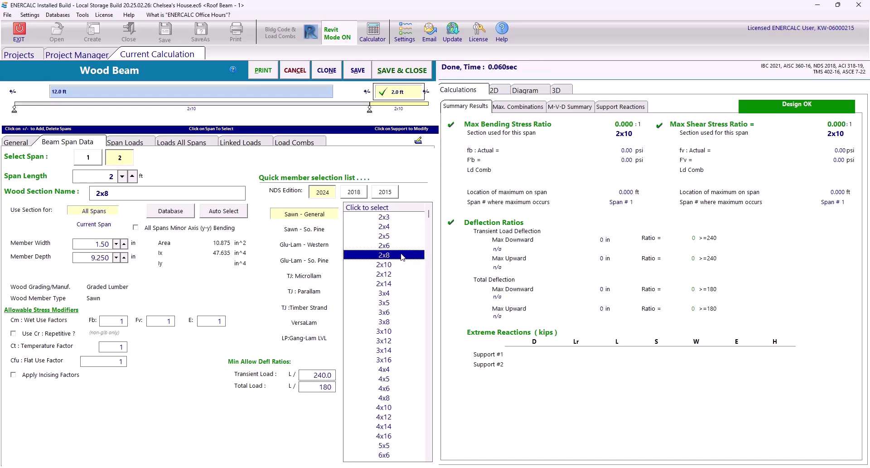
# Apply 0.020 D and Lr uniform loads and a 0.1 k 'Mid-span Point Load' at 6 ft on span 1.
pyautogui.click(207, 143)
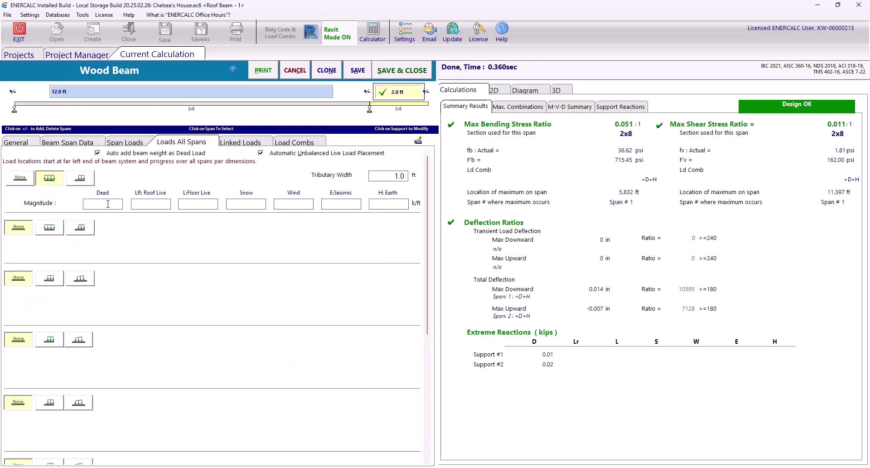
pyautogui.write('0.020')
pyautogui.press('Tab')
pyautogui.write('0.020')
pyautogui.press('Tab')
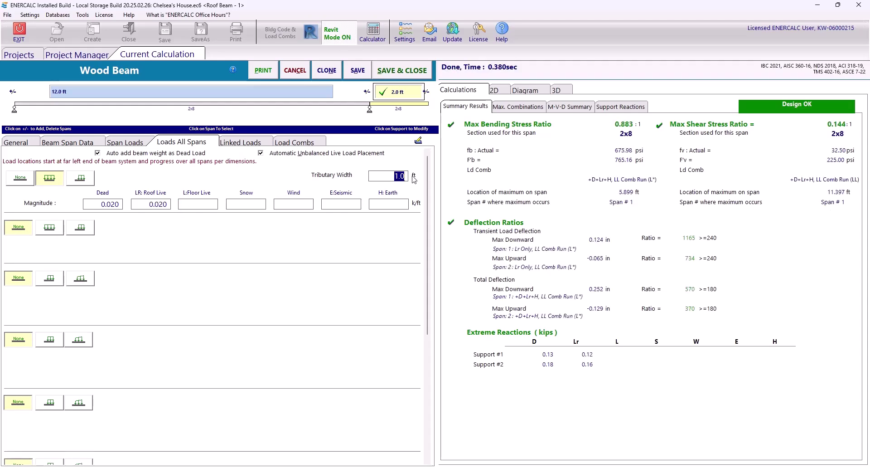
pyautogui.click(501, 93)
pyautogui.click(125, 141)
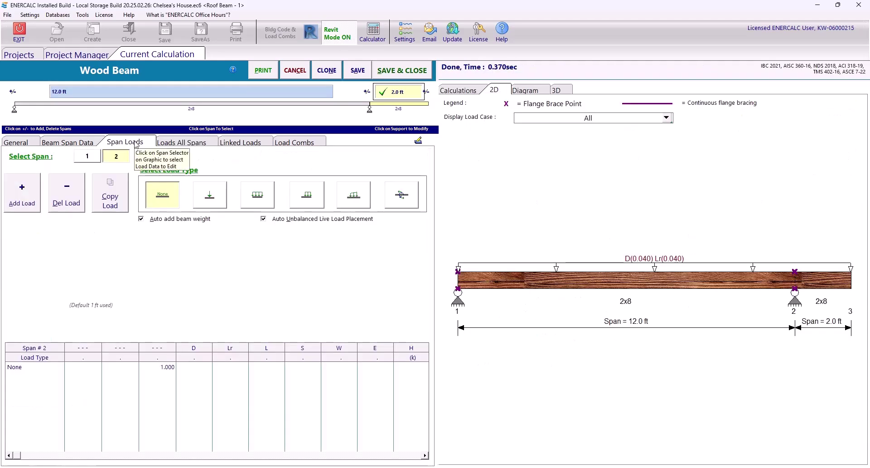
pyautogui.click(210, 195)
pyautogui.click(154, 232)
pyautogui.write('Mid-span Point Load')
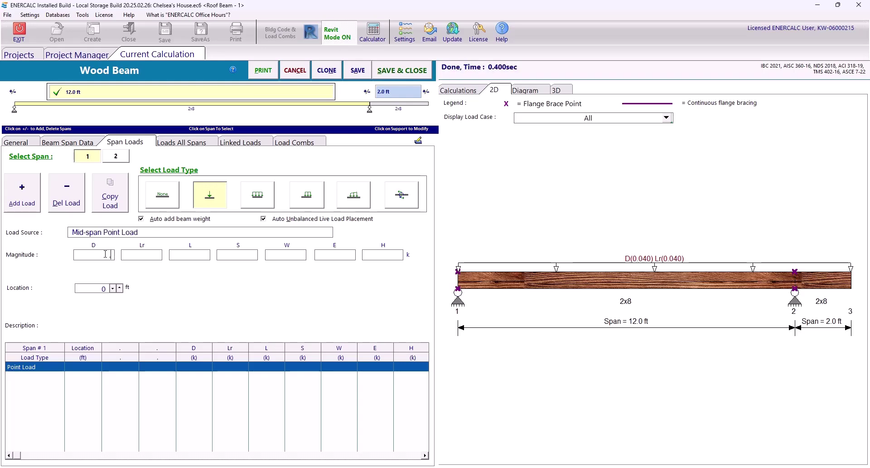
pyautogui.write('0.1')
pyautogui.click(103, 288)
pyautogui.write('6')
pyautogui.click(136, 253)
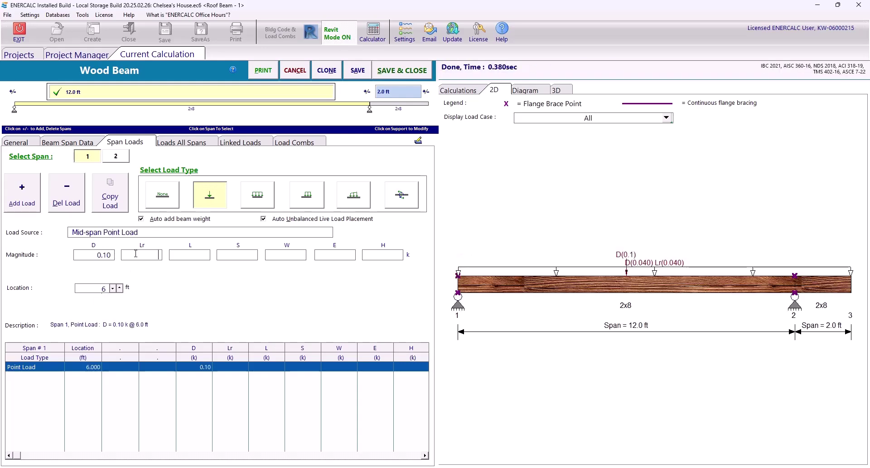
# Review the load combinations, moment/shear/deflection summary, support reactions and beam diagrams.
pyautogui.click(67, 141)
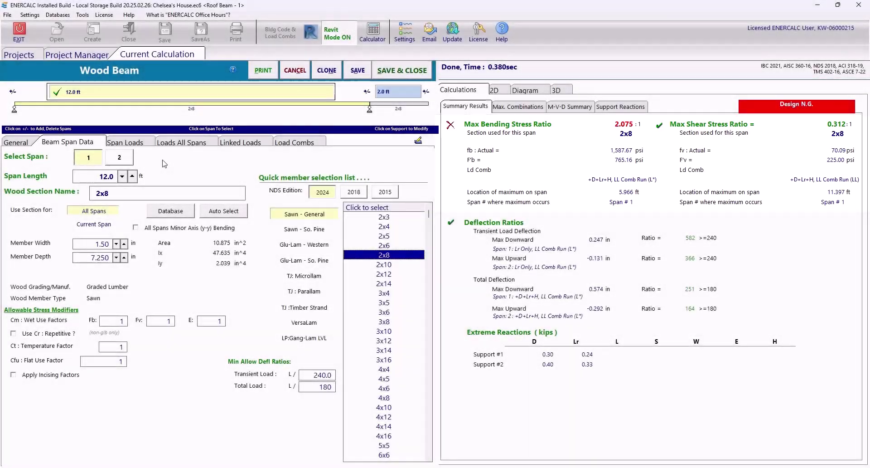
pyautogui.click(504, 104)
pyautogui.click(569, 107)
pyautogui.click(609, 107)
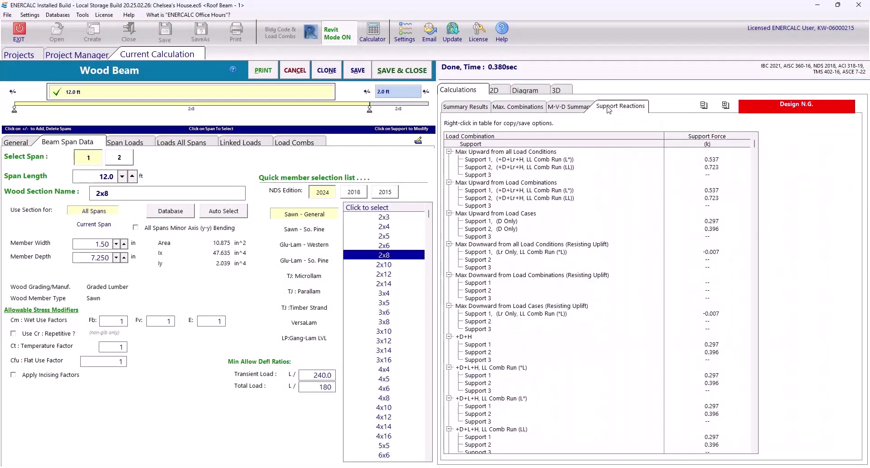
pyautogui.click(502, 92)
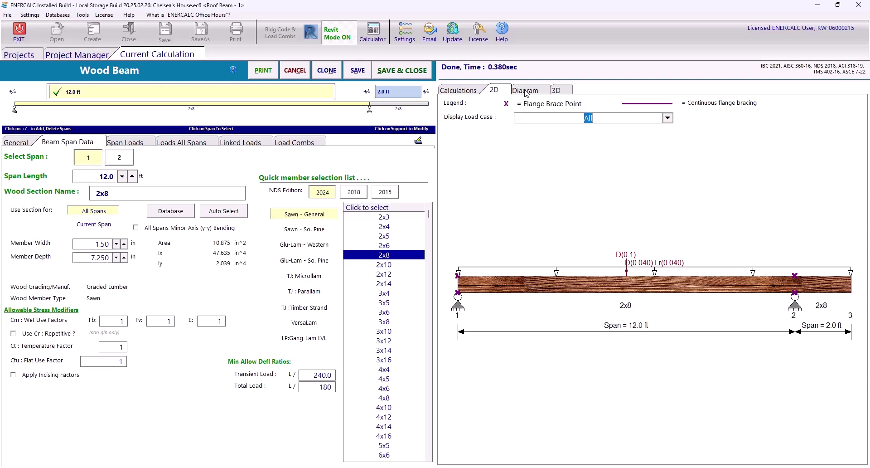
pyautogui.click(525, 93)
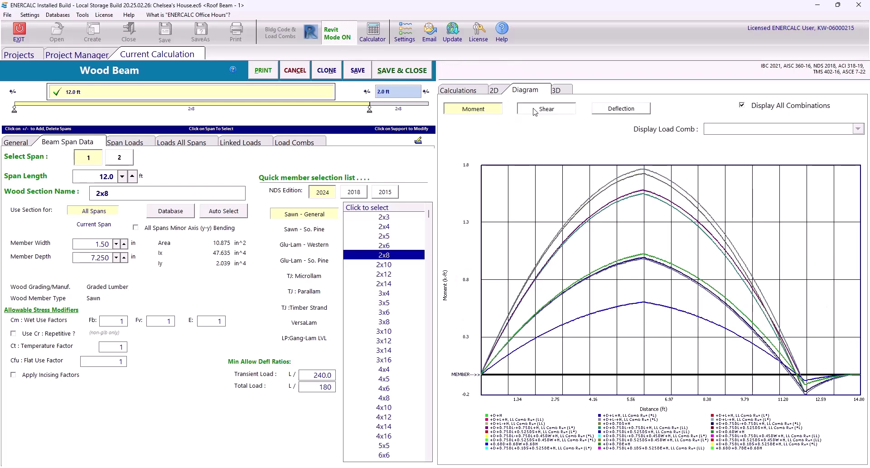
pyautogui.click(533, 109)
pyautogui.click(608, 113)
pyautogui.click(523, 93)
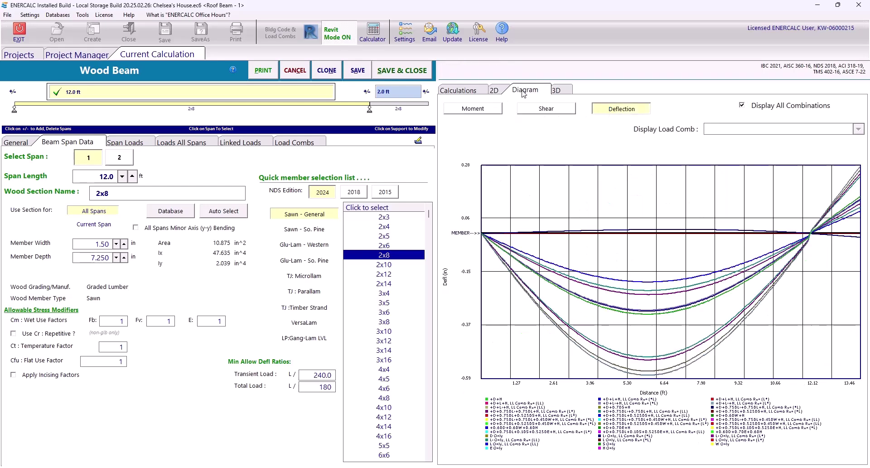
# Change the section to 4x8 so the beam passes, then save and close the calculation.
pyautogui.click(463, 90)
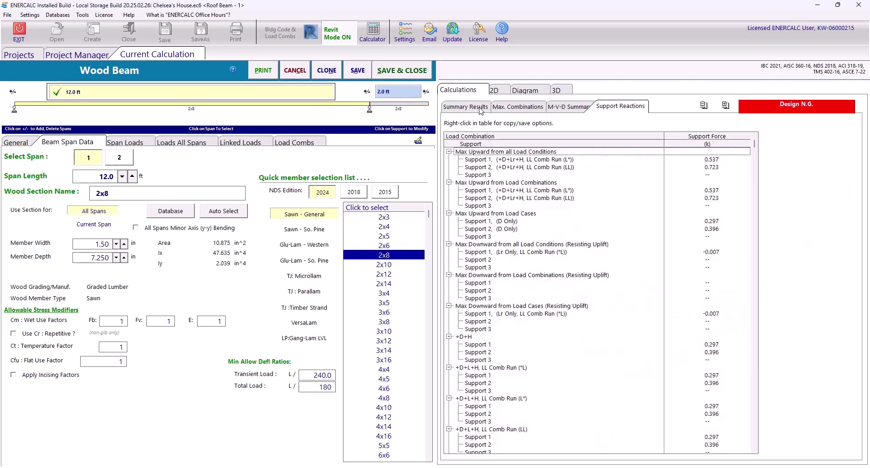
pyautogui.click(465, 106)
pyautogui.click(394, 398)
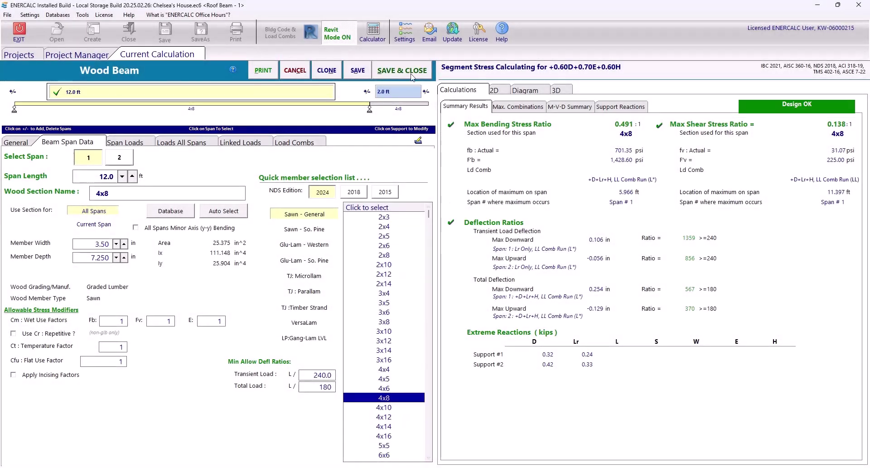
pyautogui.click(411, 72)
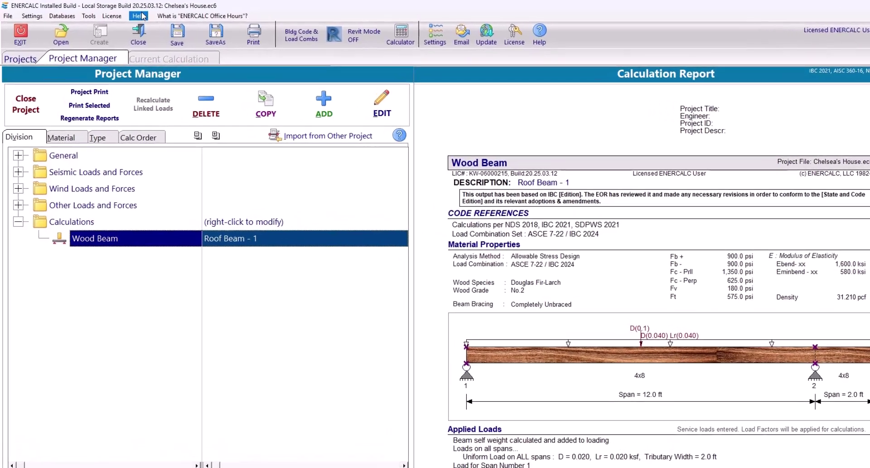
# Open the Help menu while the Roof Beam - 1 report is displayed.
pyautogui.click(129, 15)
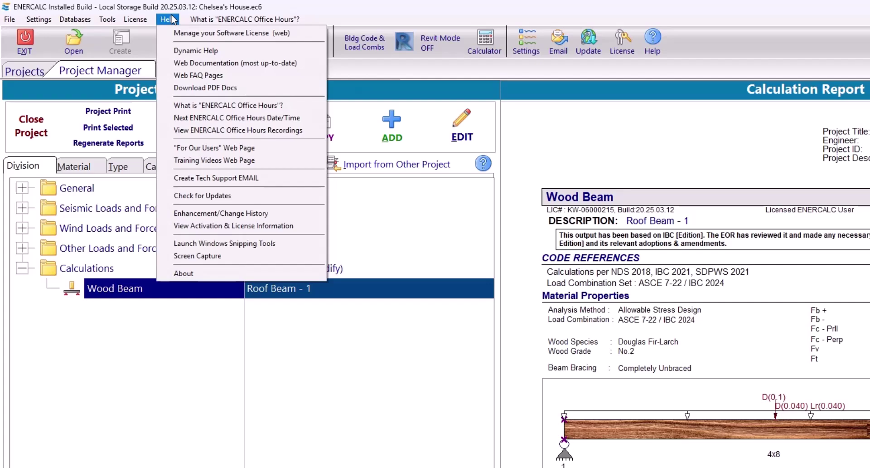